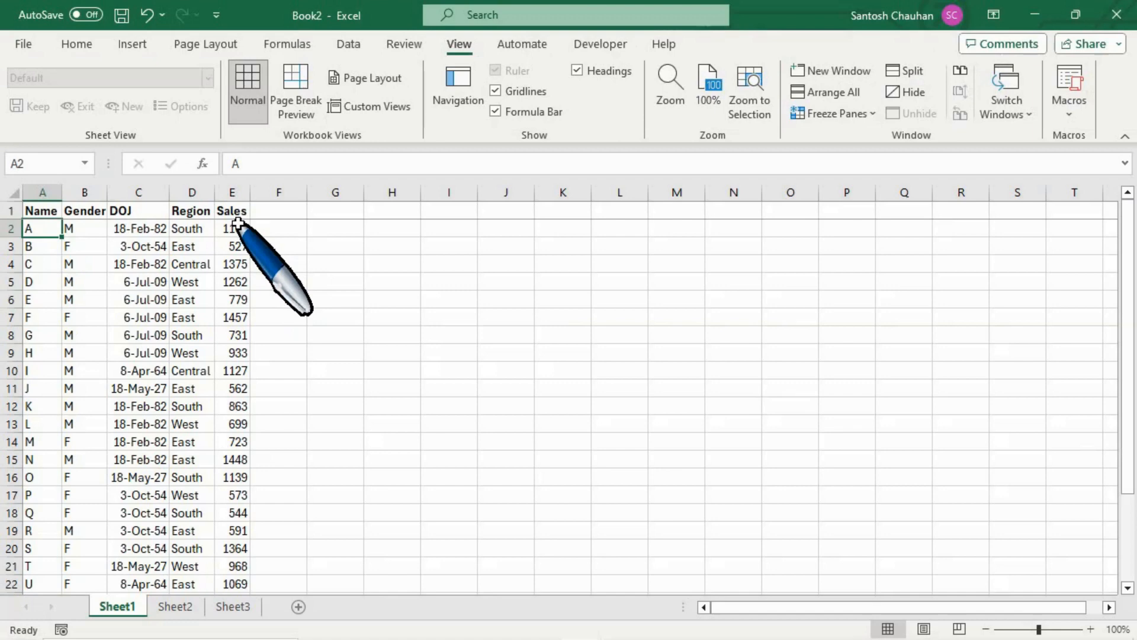
Load the data range A1:E27 into Power Query as a table with headers.
click(201, 225)
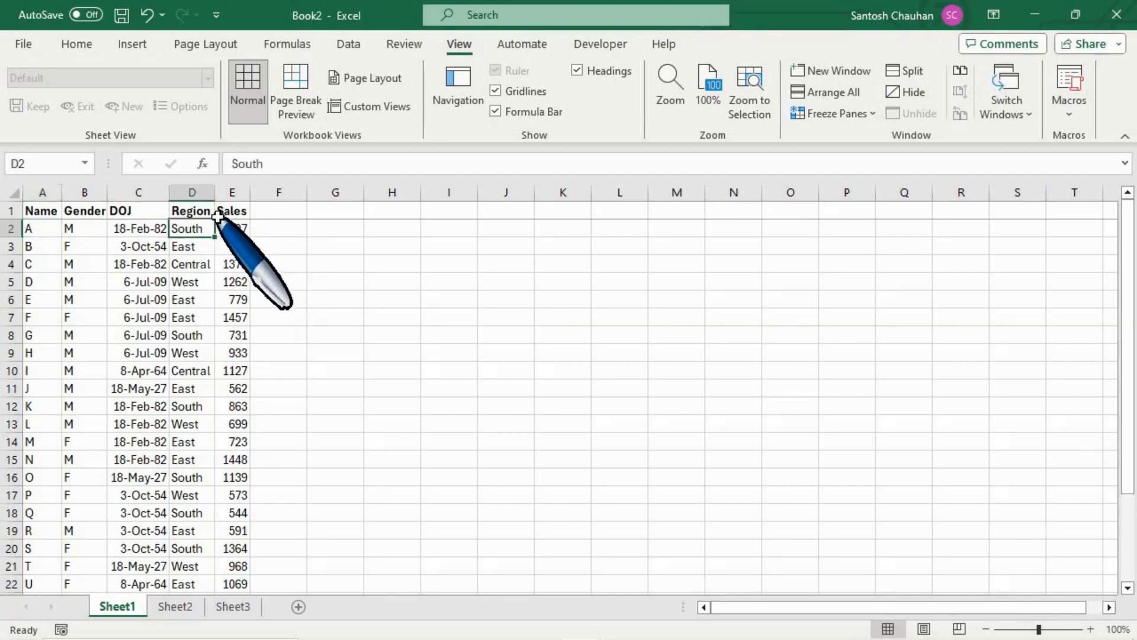
click(350, 45)
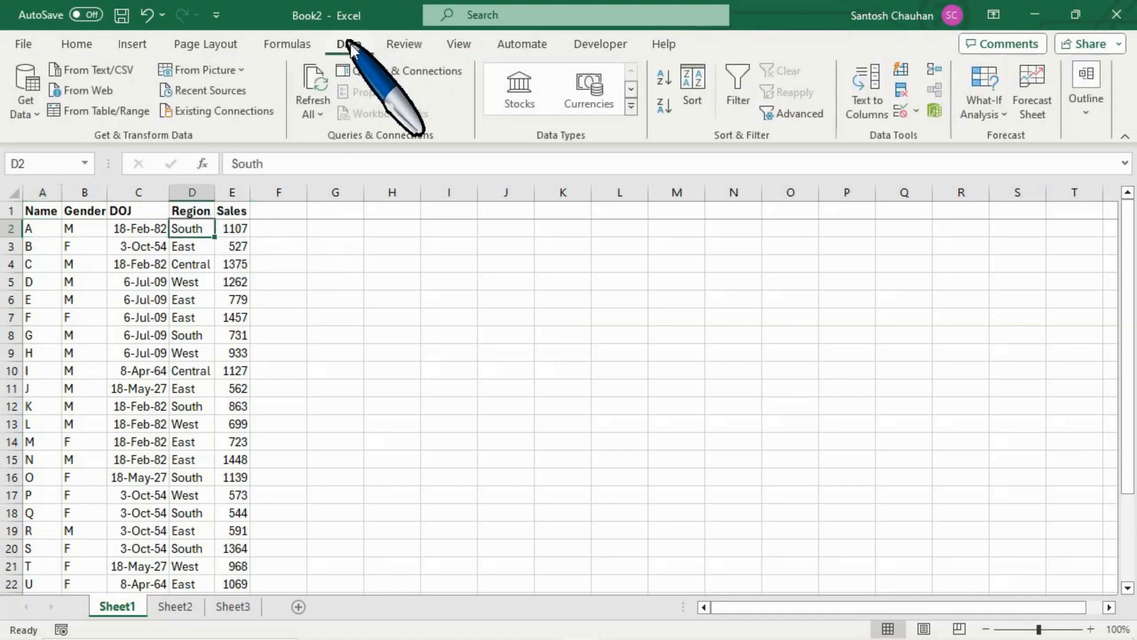
click(111, 115)
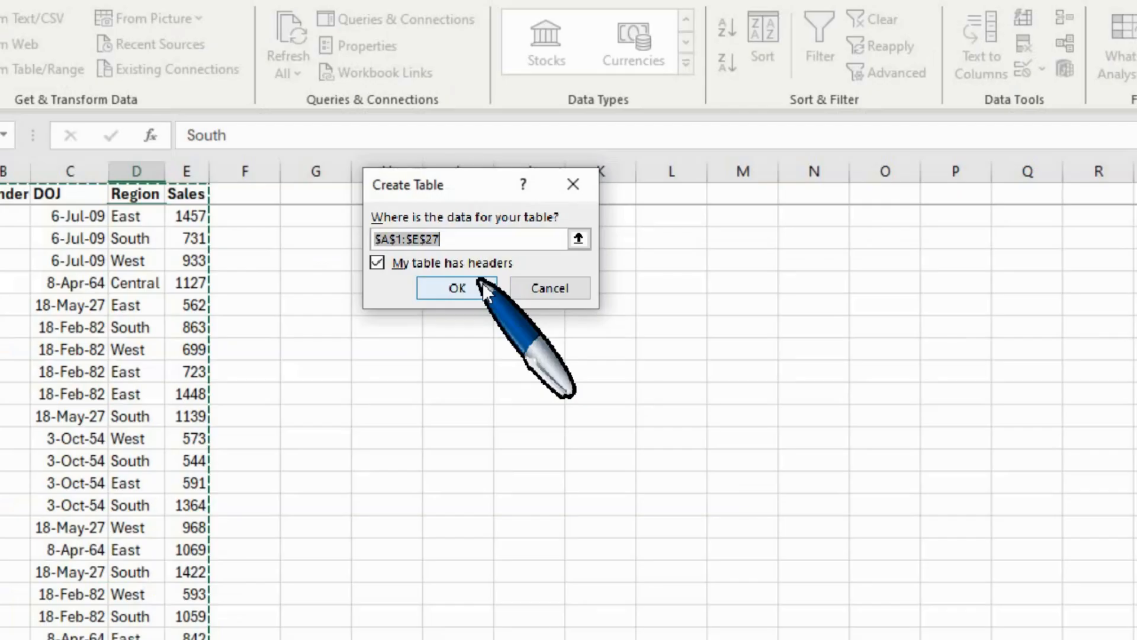
click(483, 286)
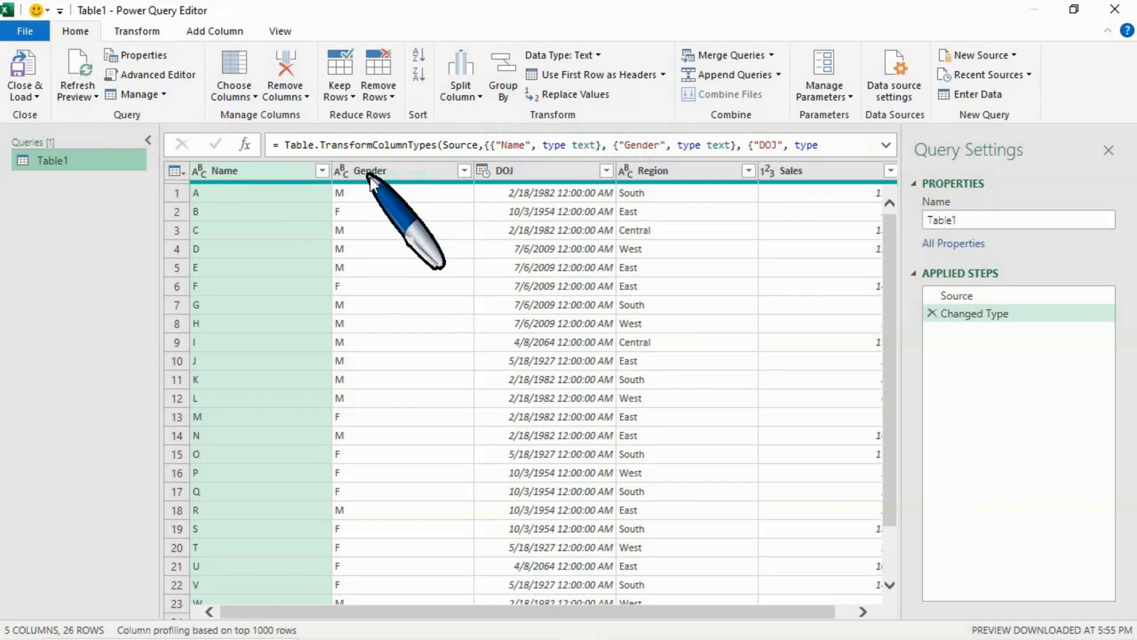
click(287, 179)
right_click(287, 179)
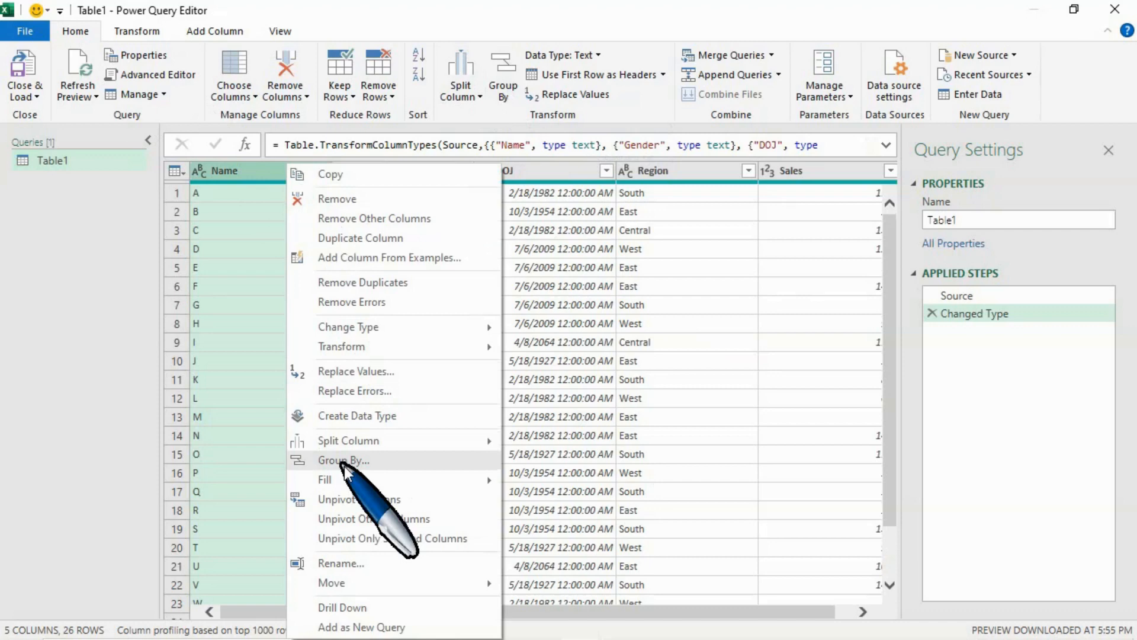
click(241, 173)
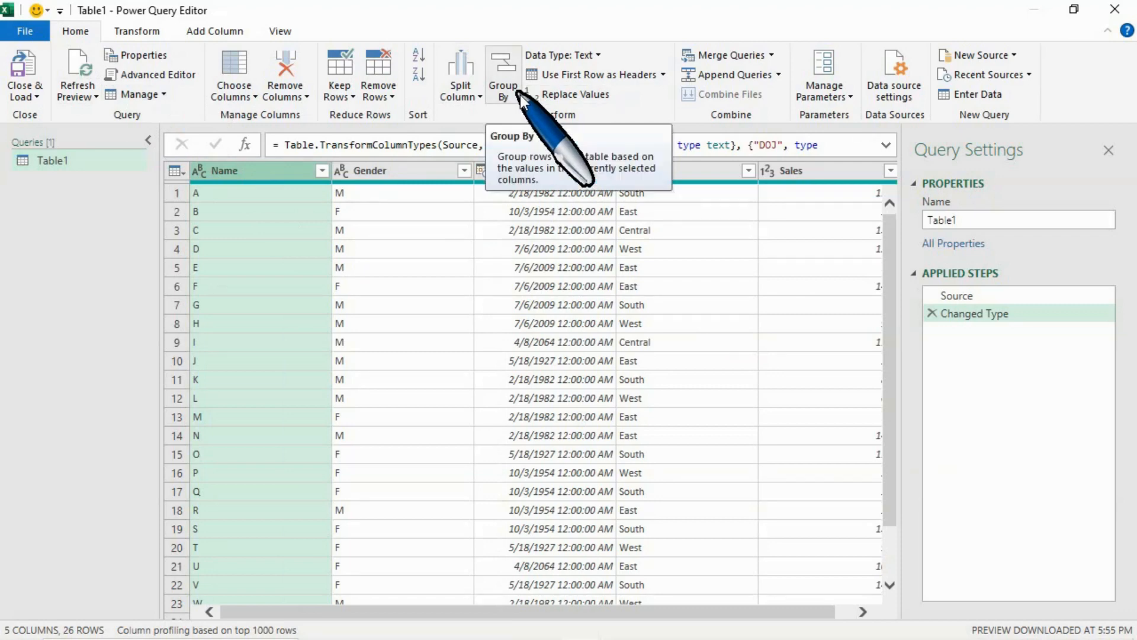
click(140, 35)
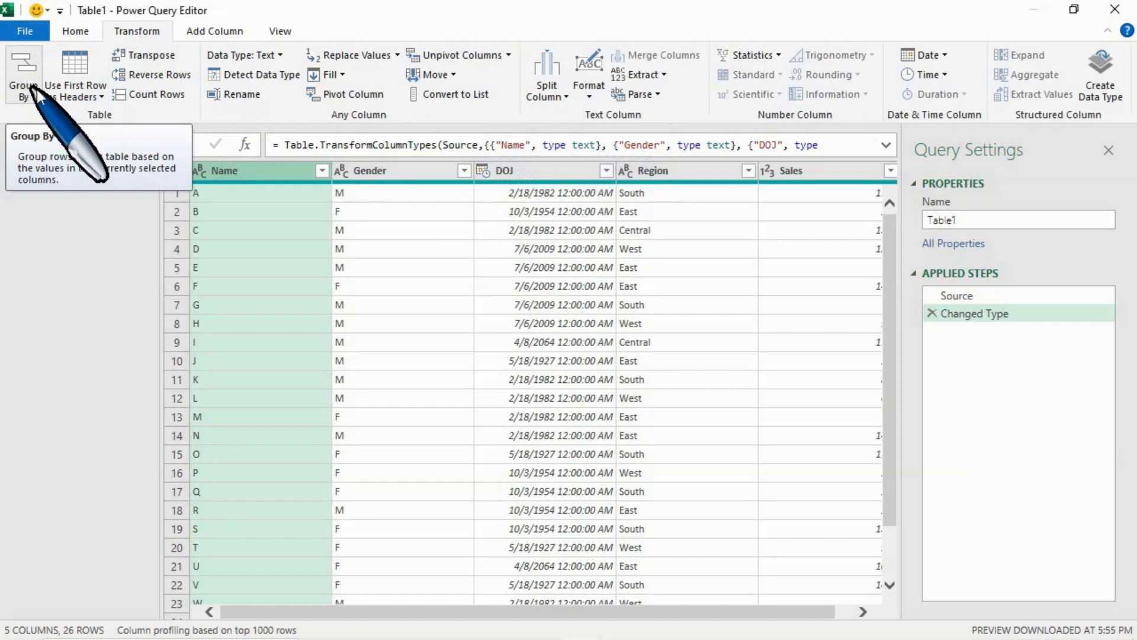
click(75, 31)
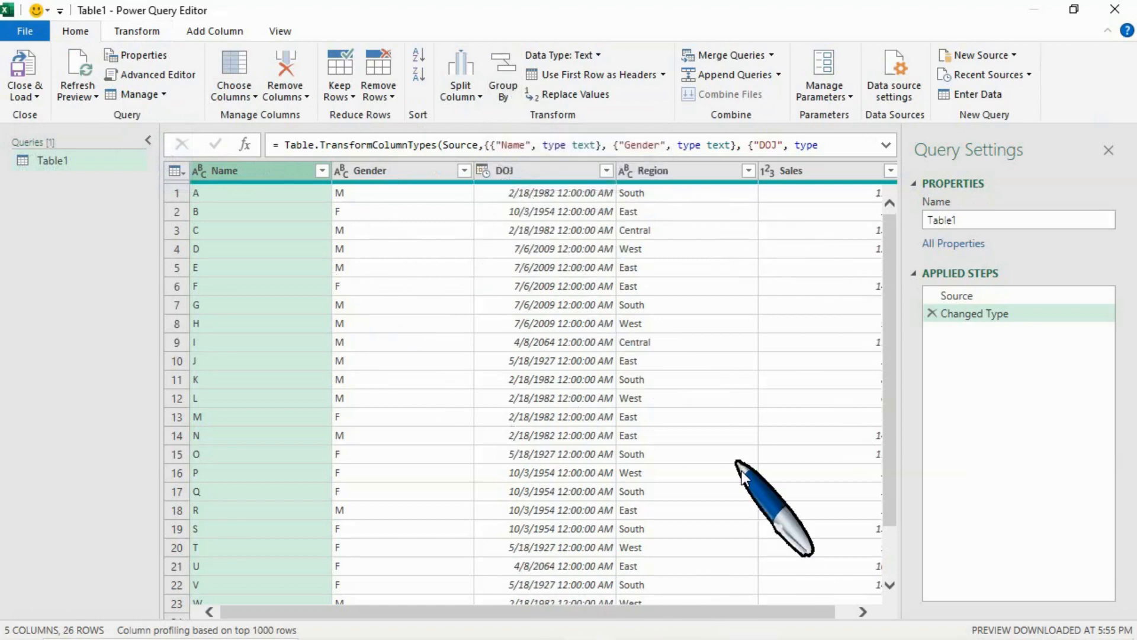
drag(701, 611, 666, 616)
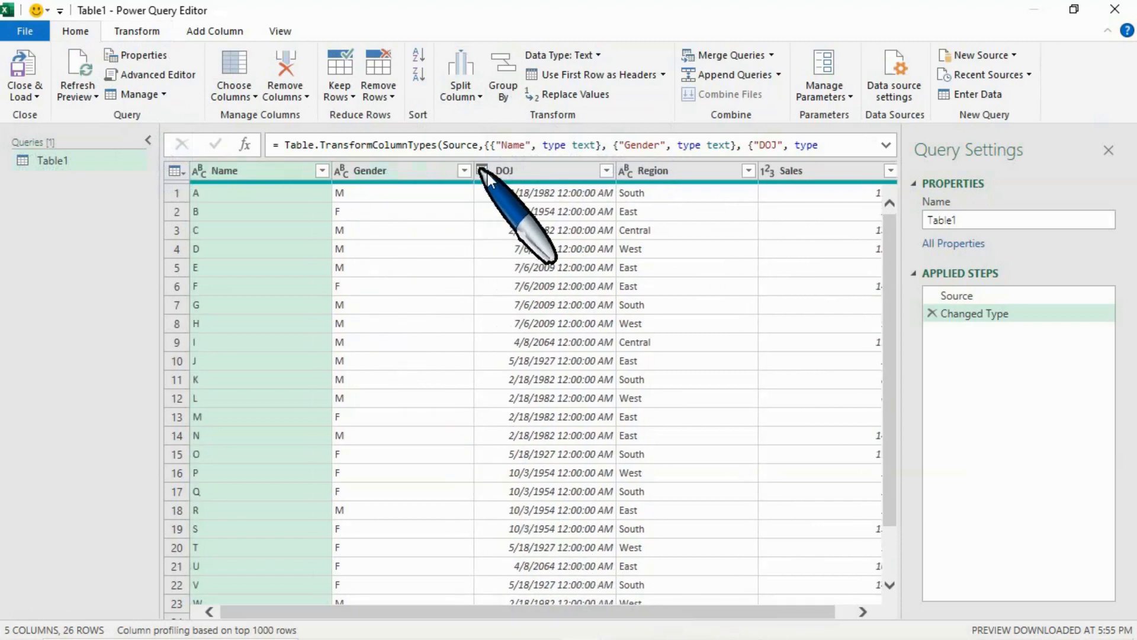
Group the rows by Region with a new column named Total Sales that sums the Sales column.
click(652, 172)
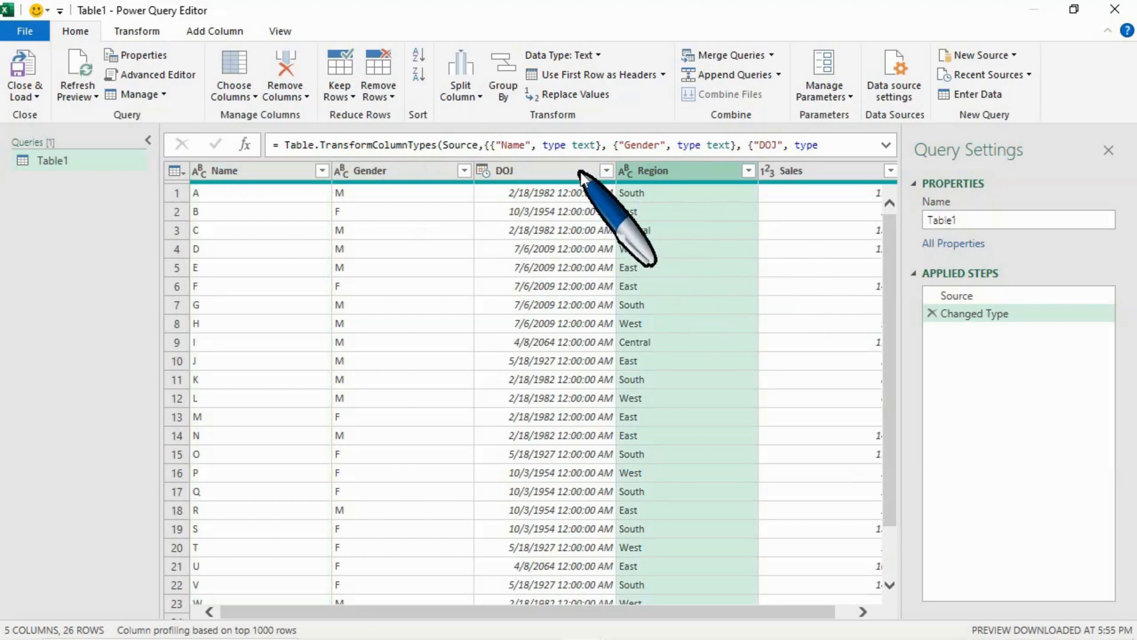
click(508, 82)
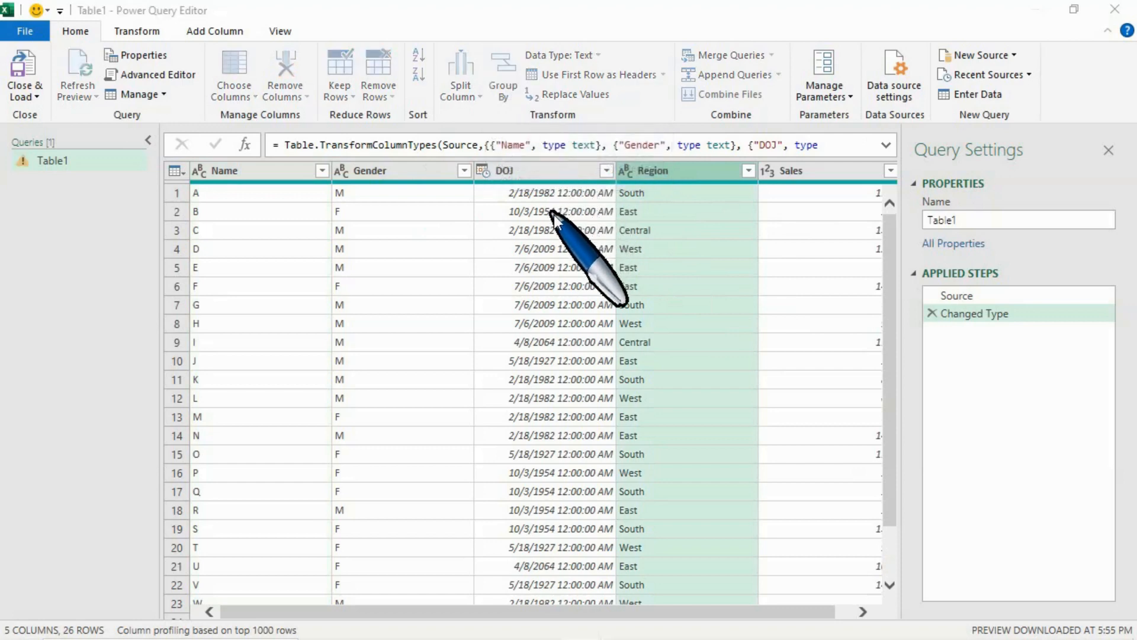
drag(545, 198, 497, 234)
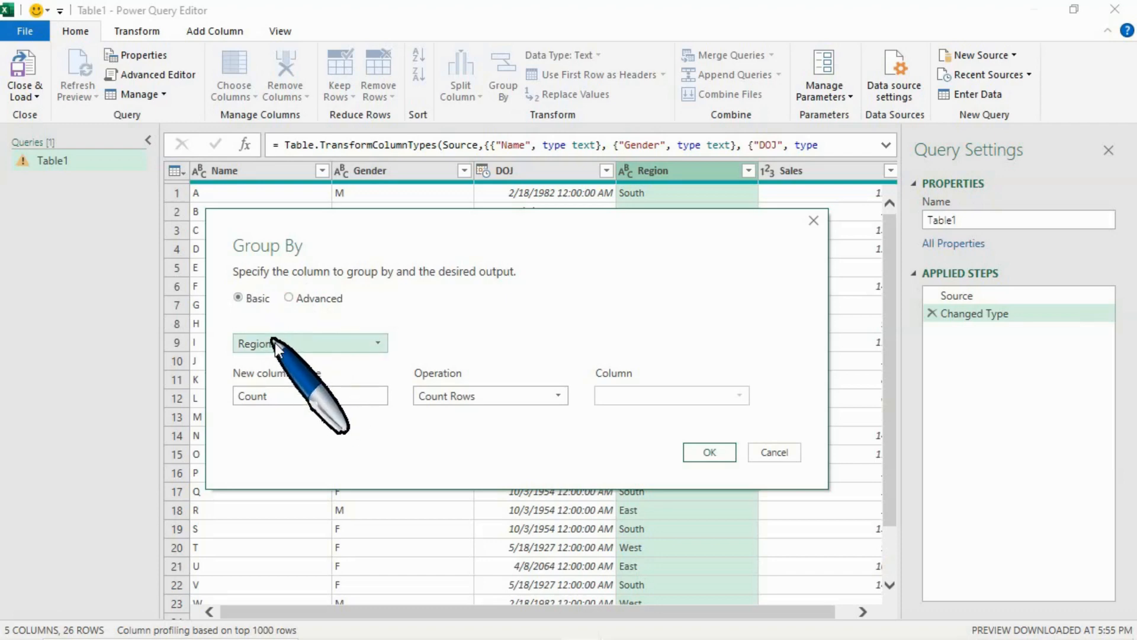
click(303, 344)
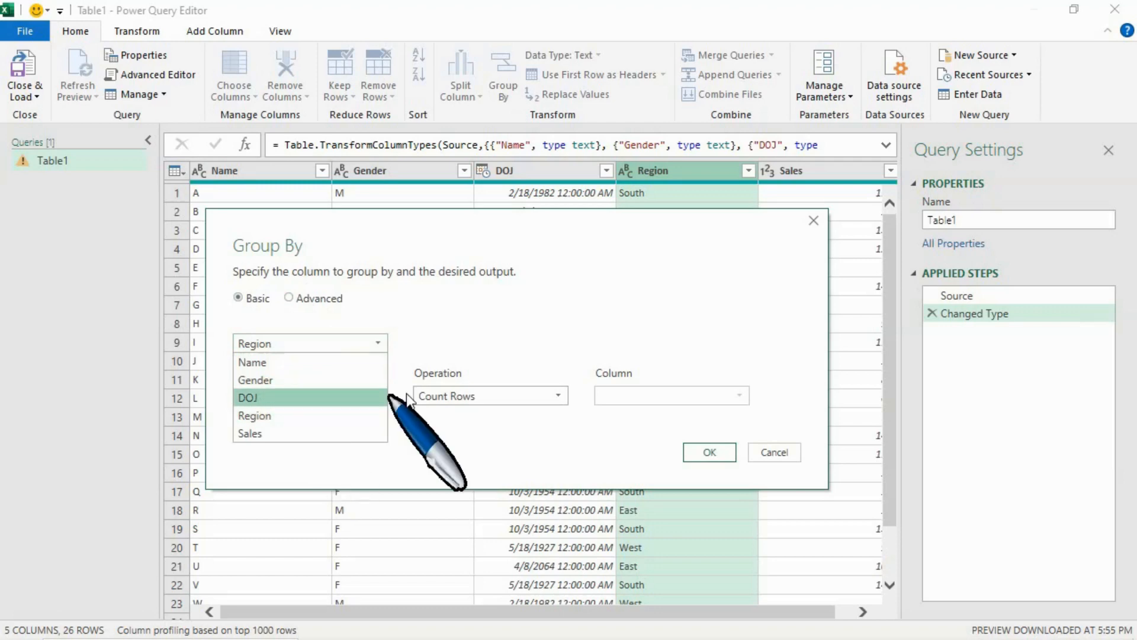
click(274, 347)
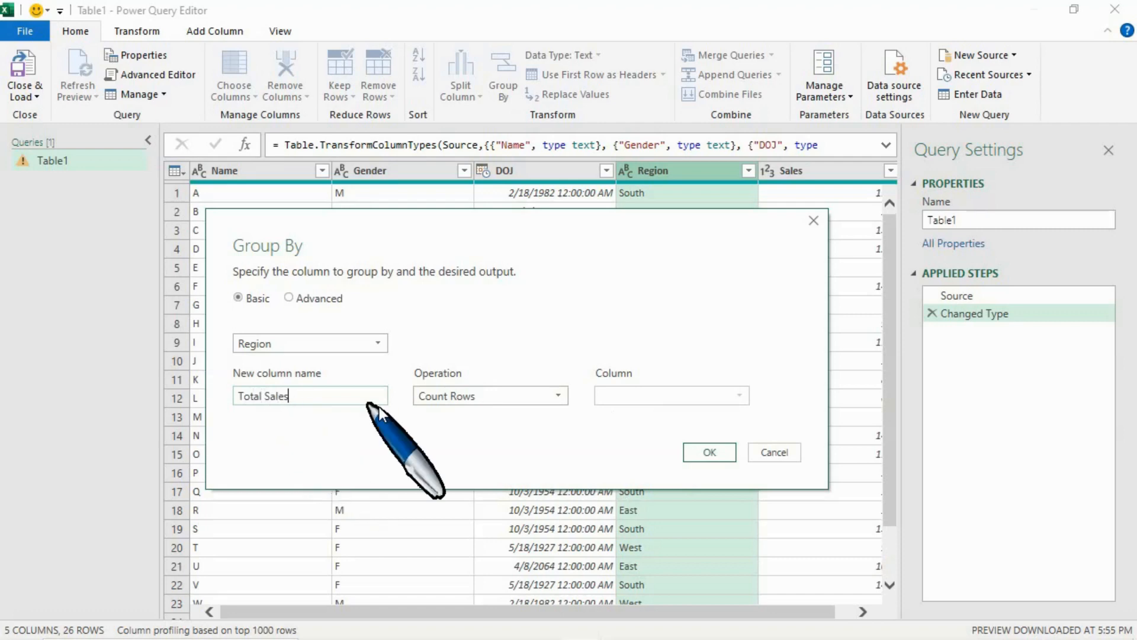
click(545, 395)
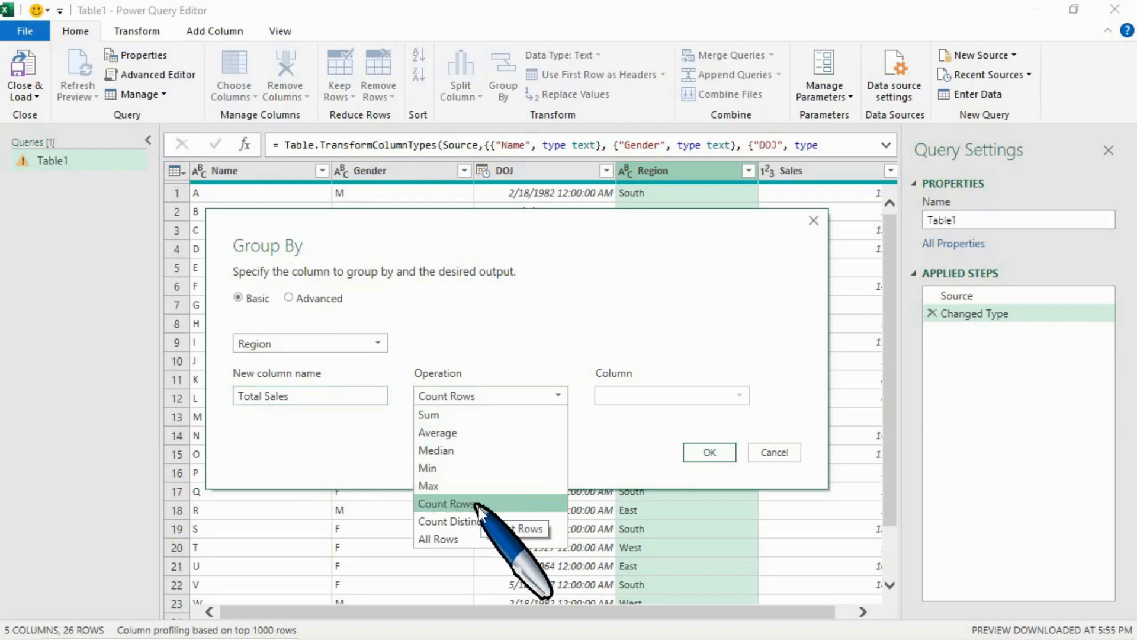
click(451, 422)
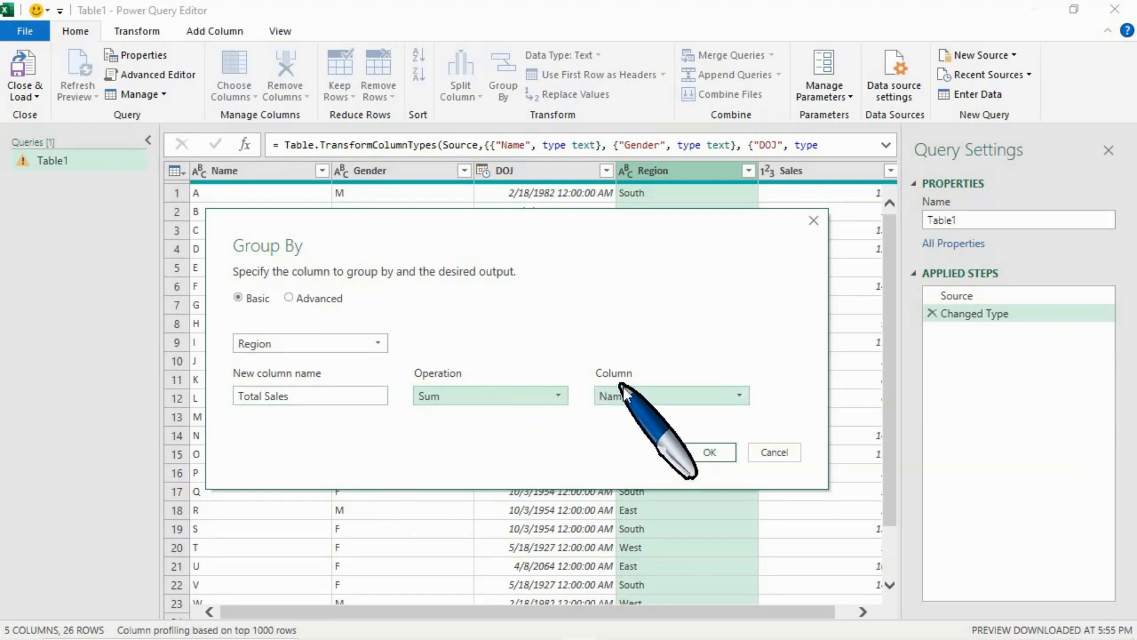
click(646, 397)
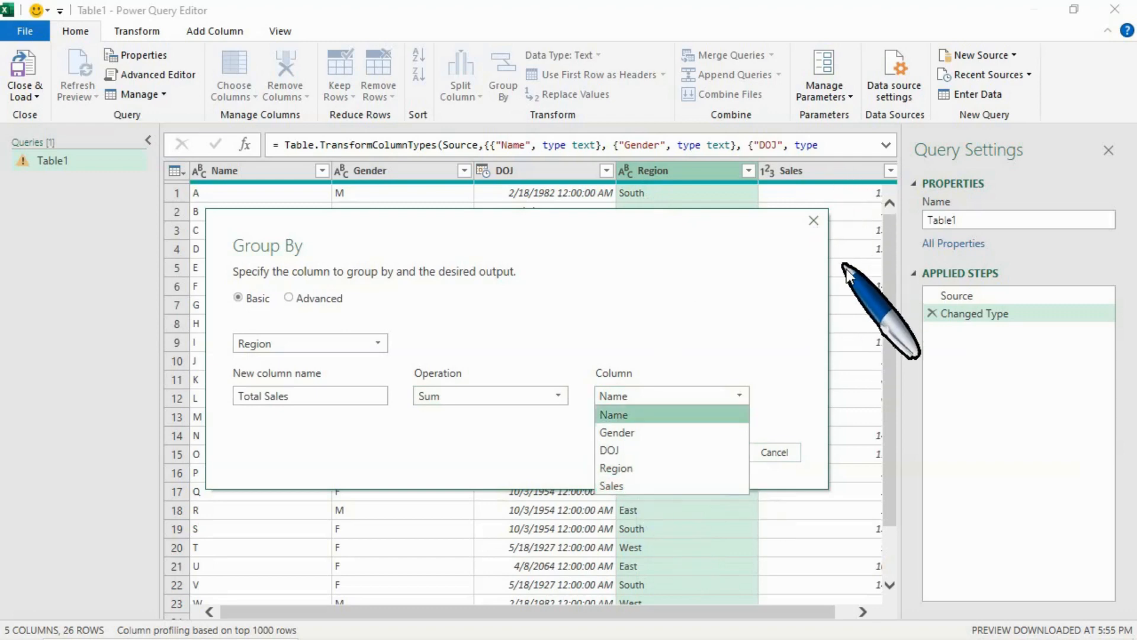
click(639, 486)
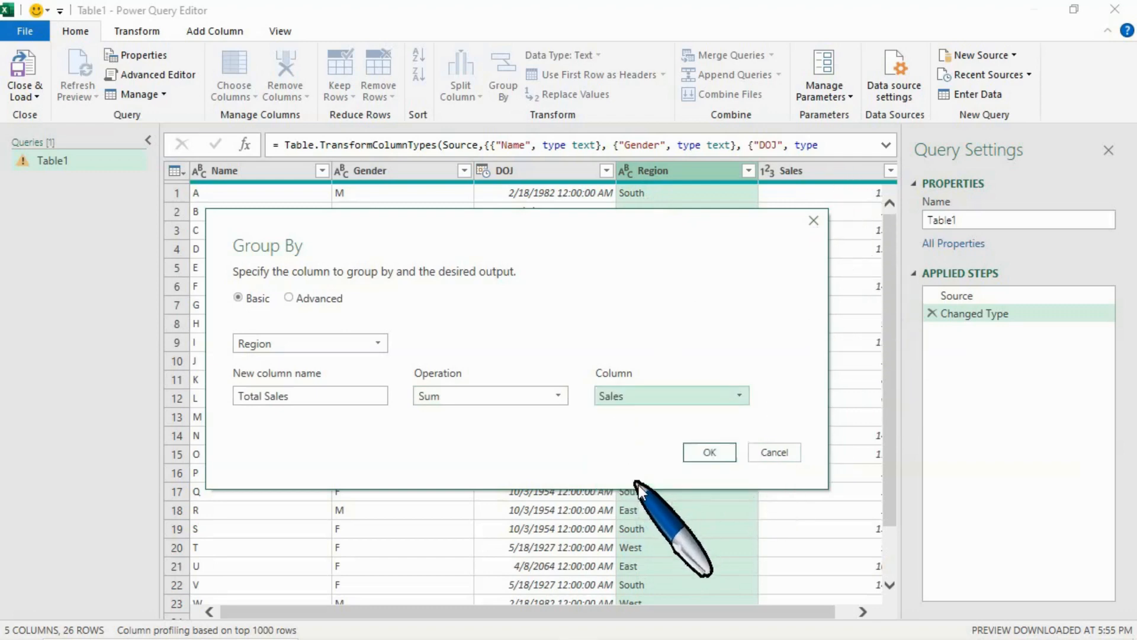
click(712, 453)
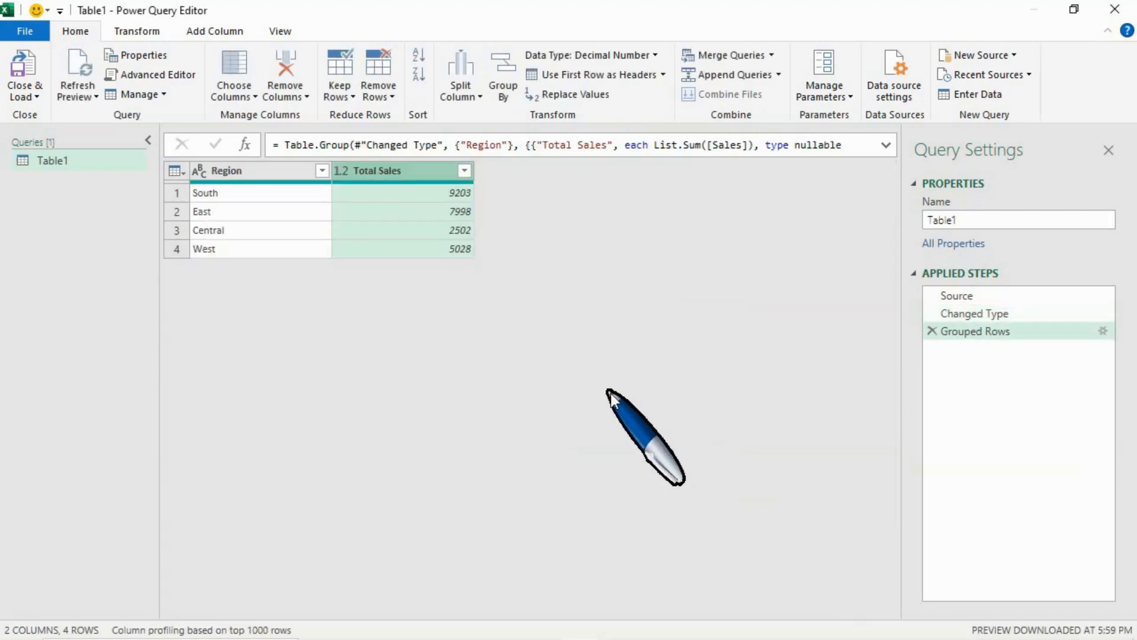
Review the data before and after grouping and delete the Grouped Rows step from the query.
click(994, 315)
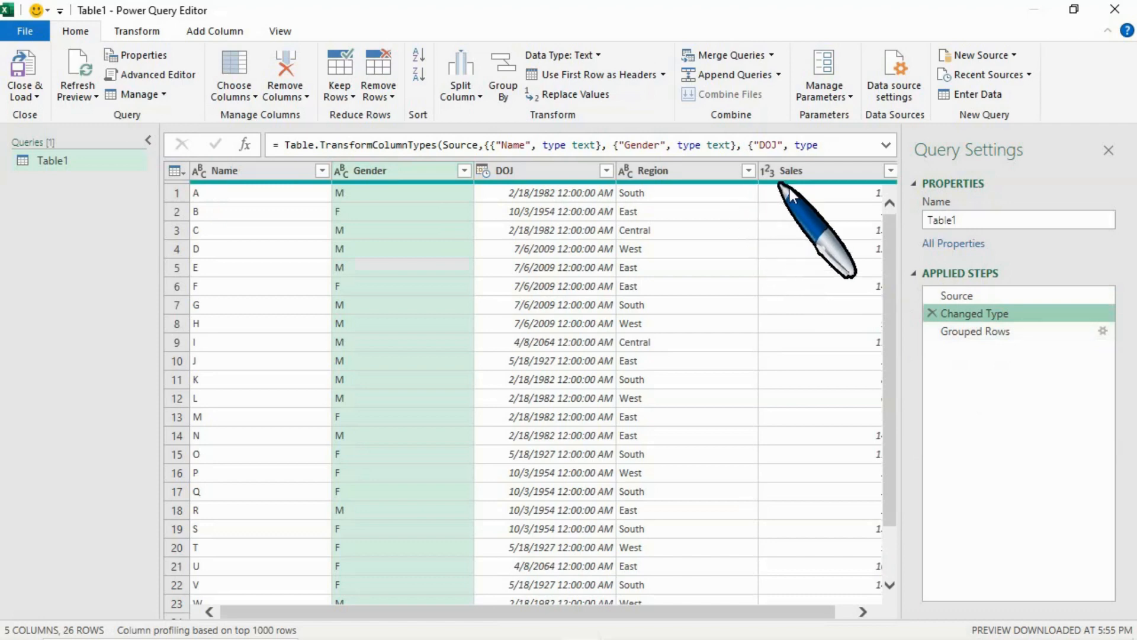
click(980, 334)
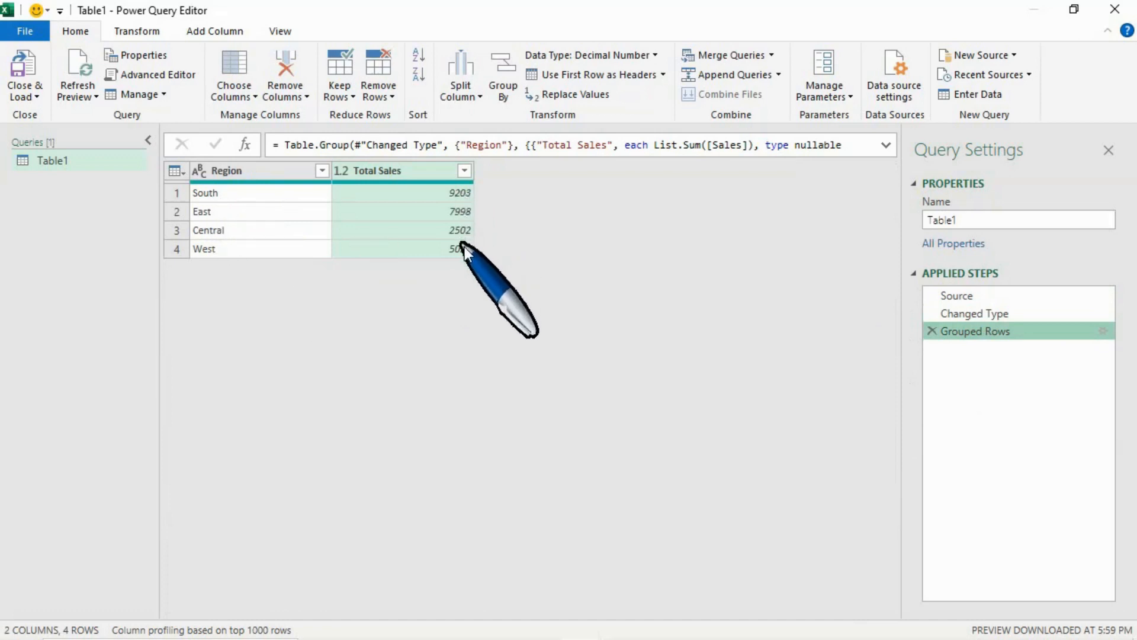
click(936, 333)
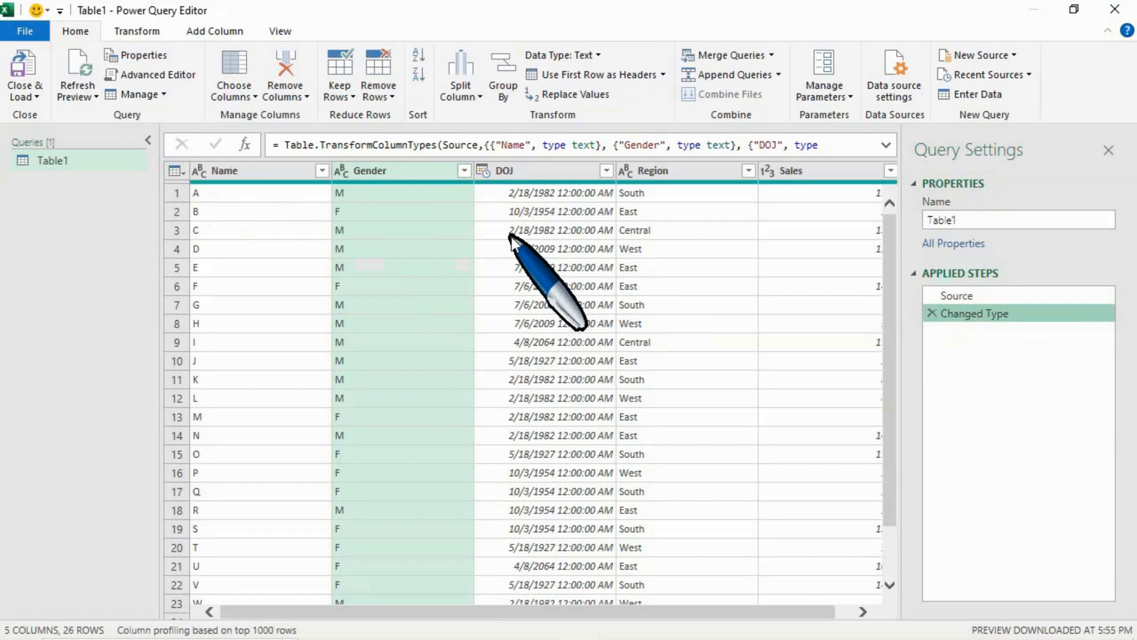
Set up an advanced Group By with Region as the first grouping and Gender as the second.
click(510, 90)
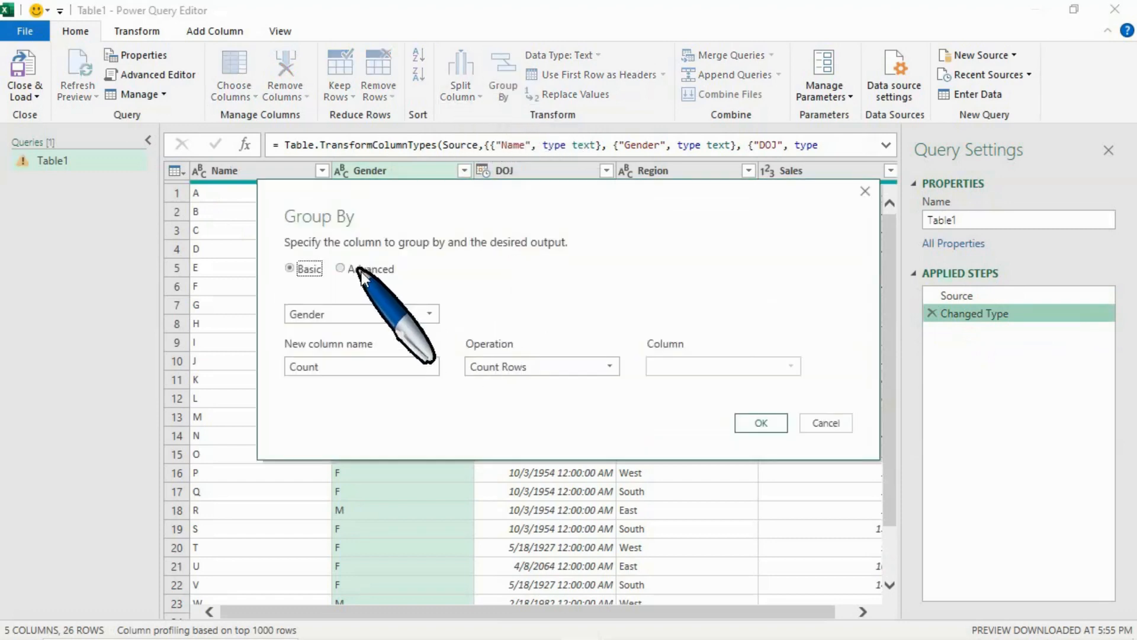
click(345, 269)
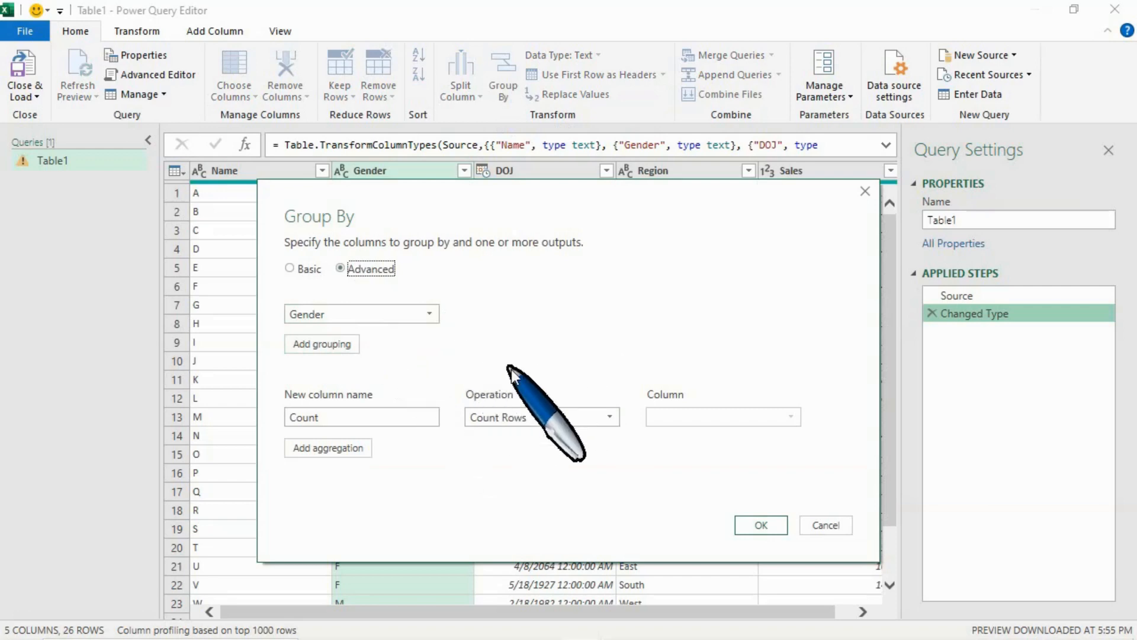
drag(405, 225, 409, 278)
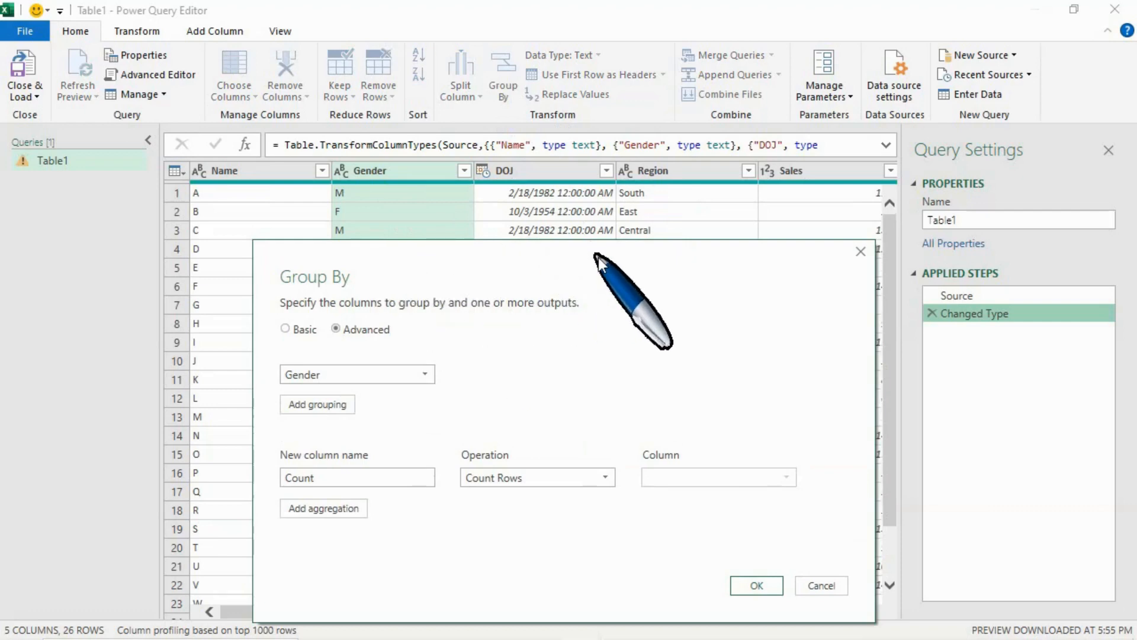
click(390, 374)
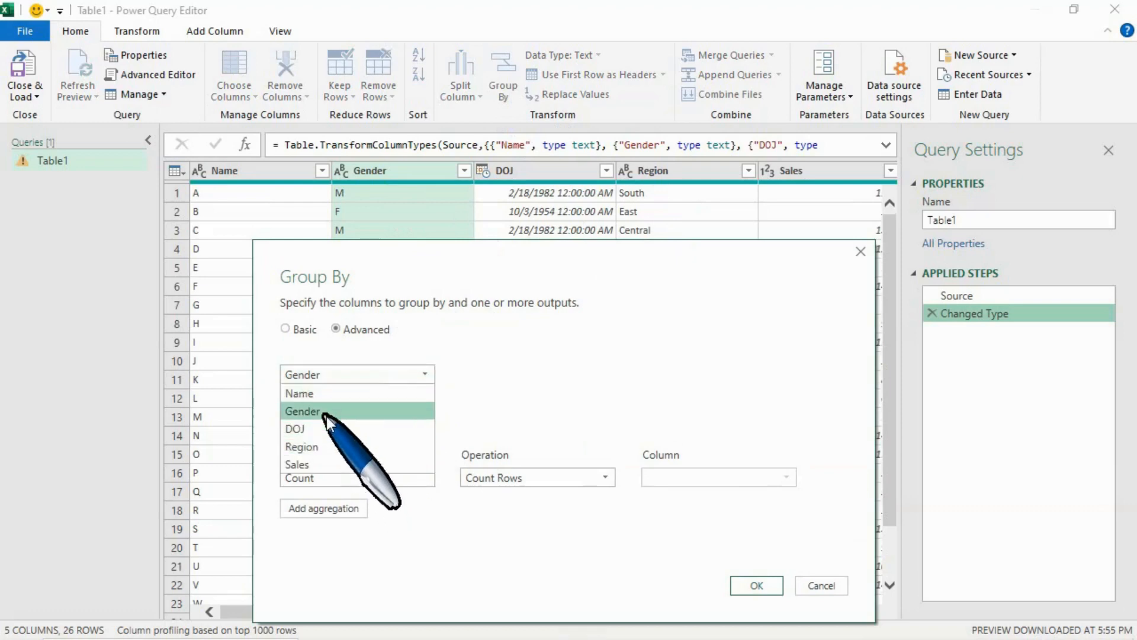
click(305, 446)
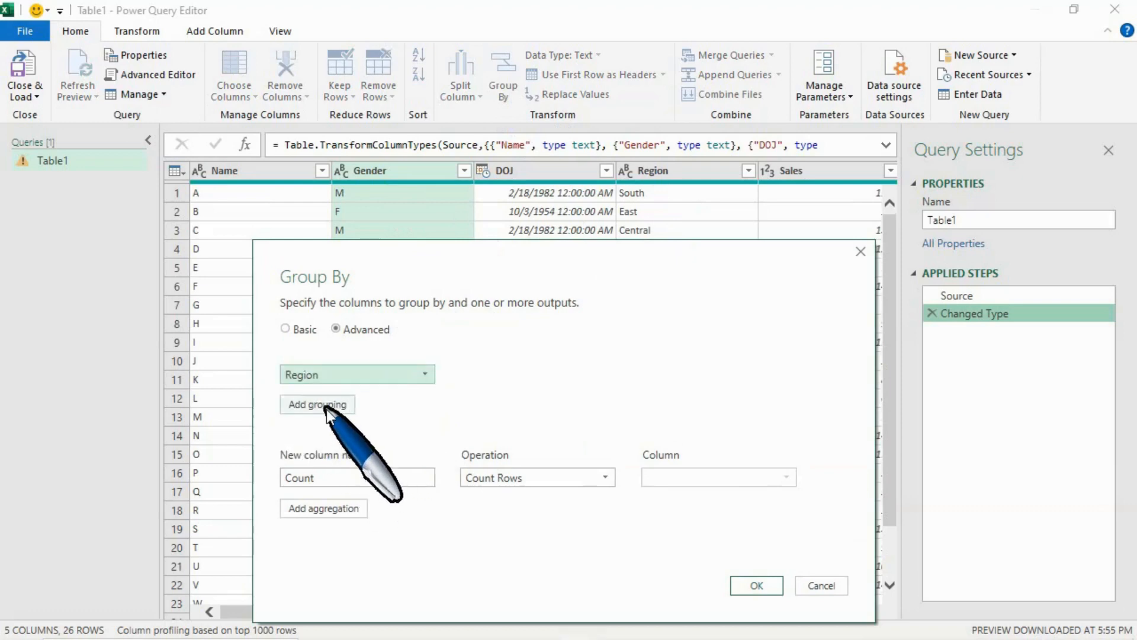
click(311, 404)
click(356, 404)
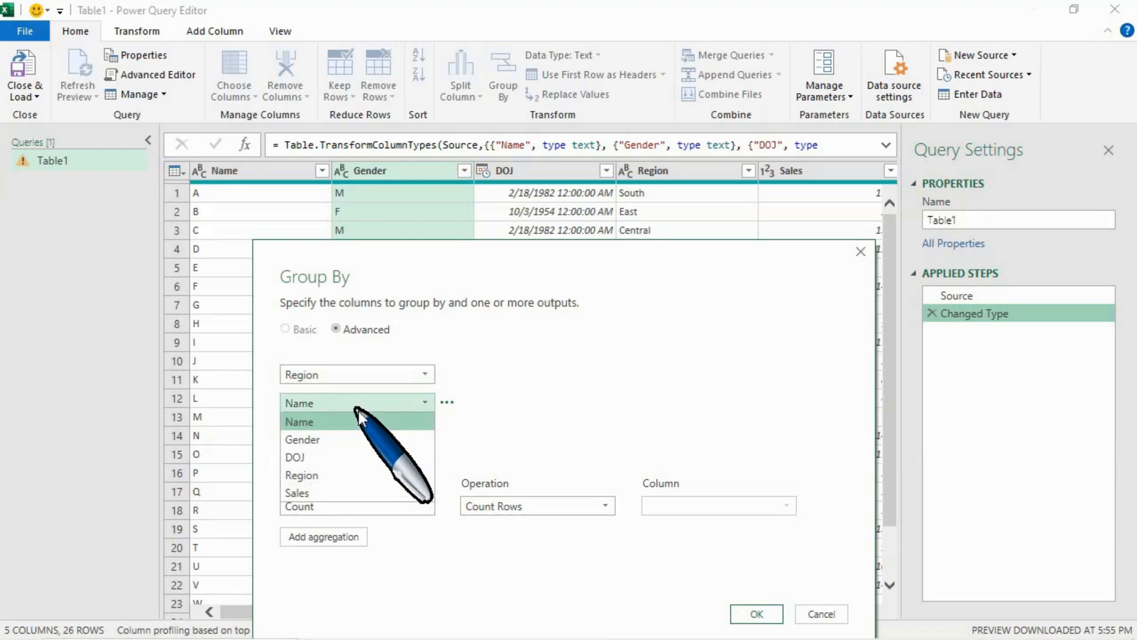
click(336, 439)
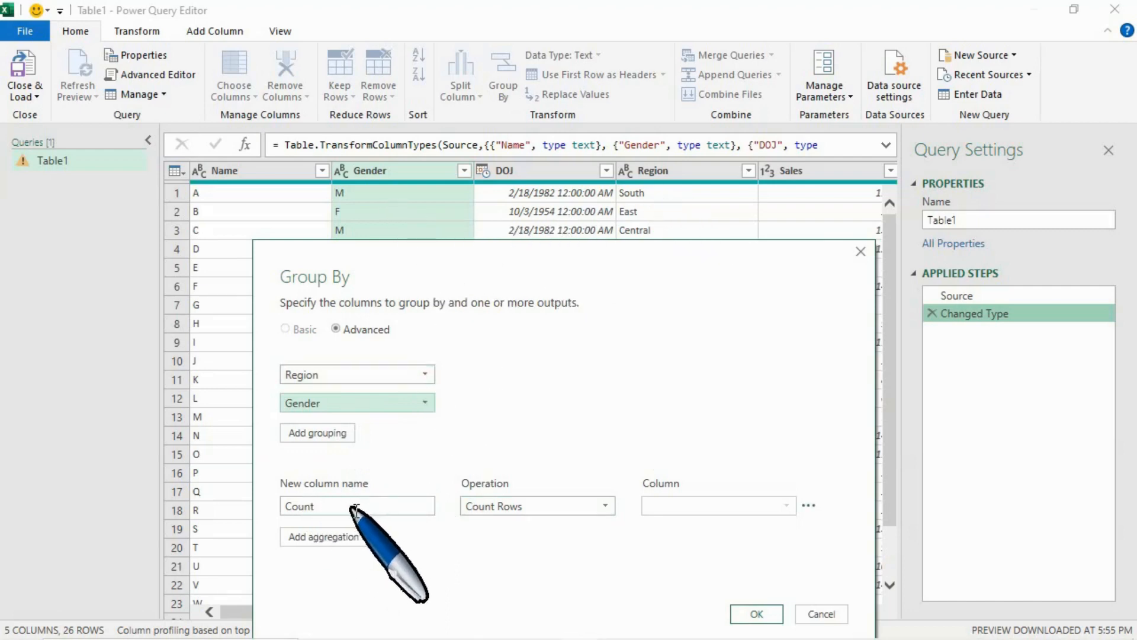
Apply the grouping with Count Rows as the operation for the Count column.
click(513, 508)
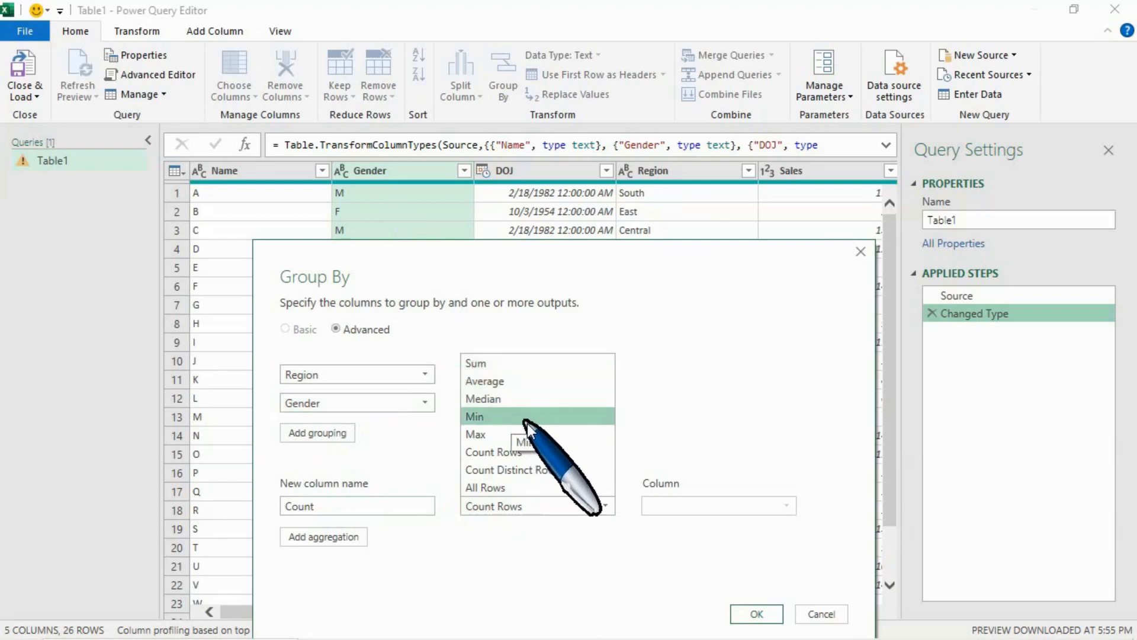
click(516, 452)
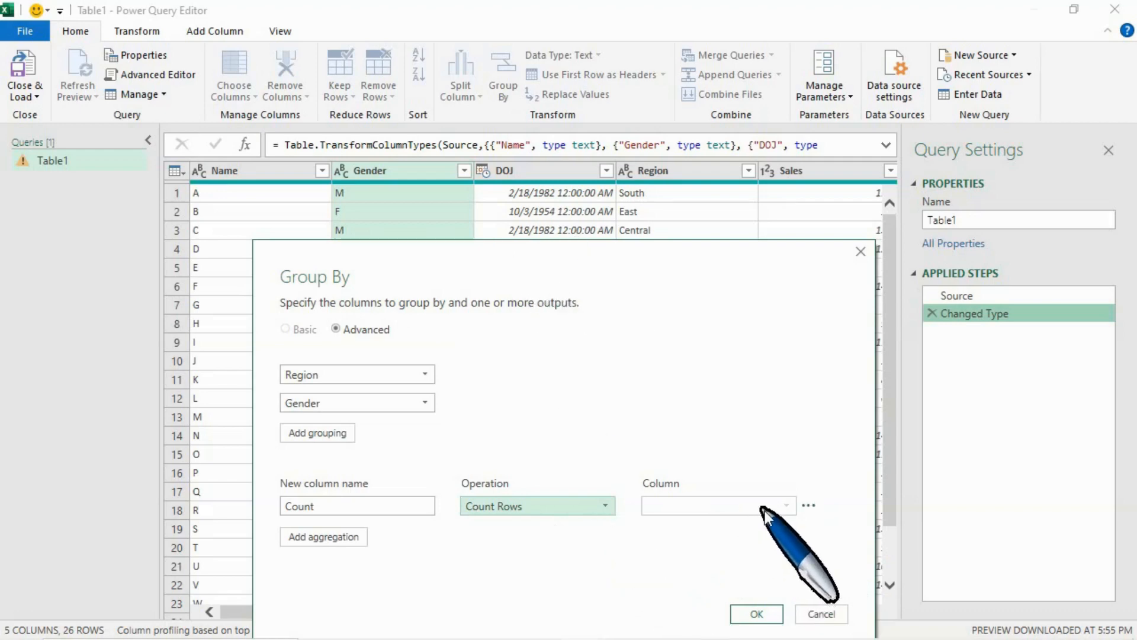
click(758, 614)
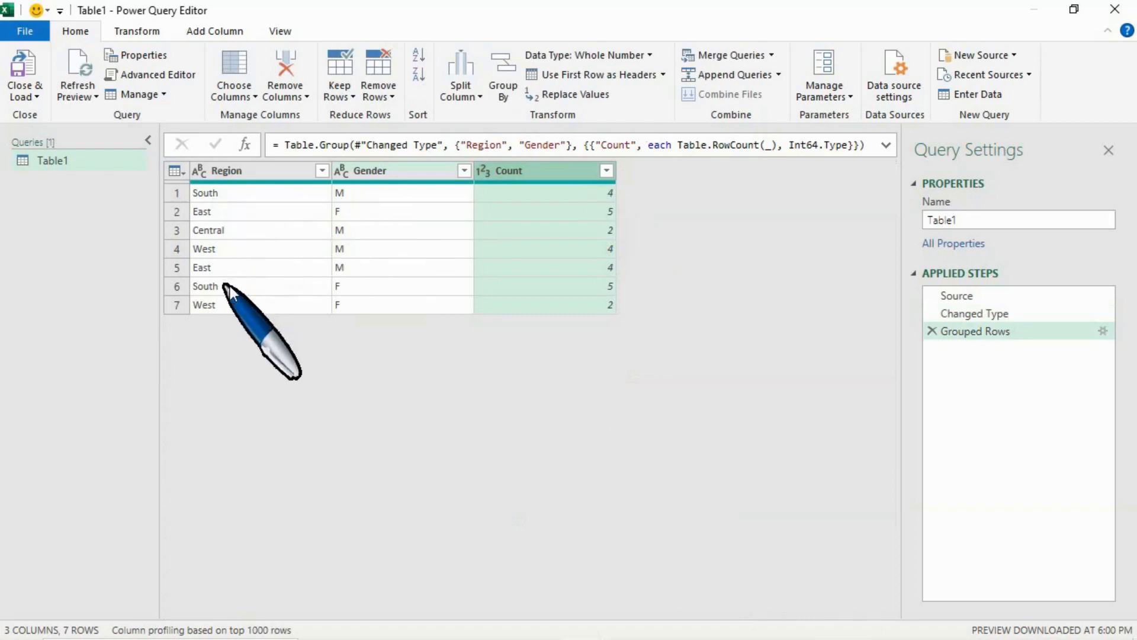
Sort the grouped table by the Region column in ascending order.
click(277, 175)
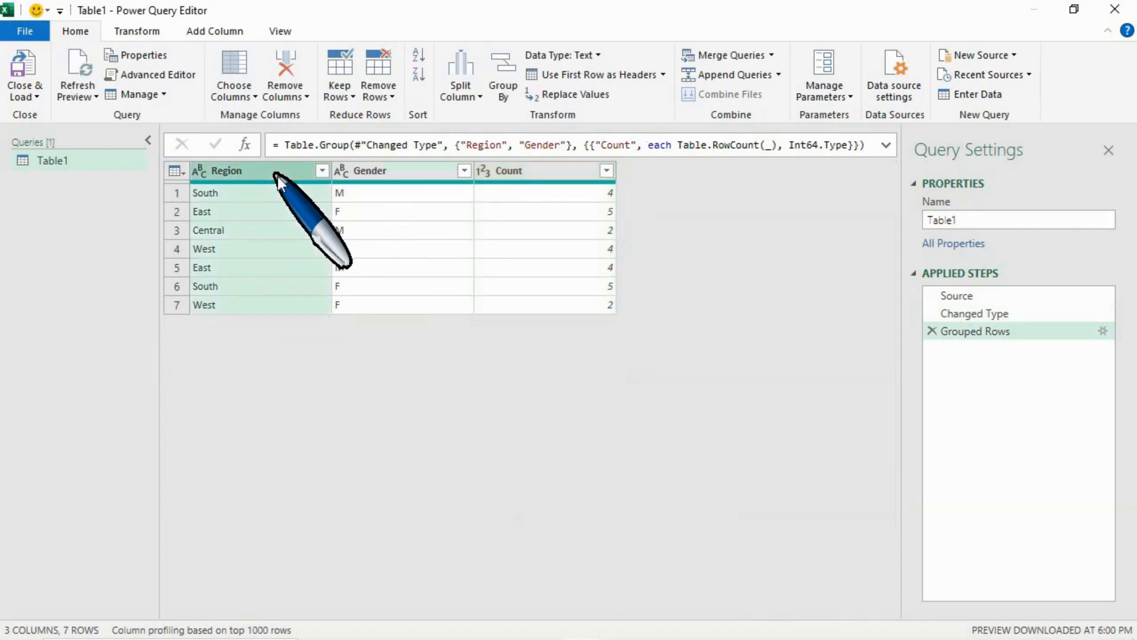
click(323, 172)
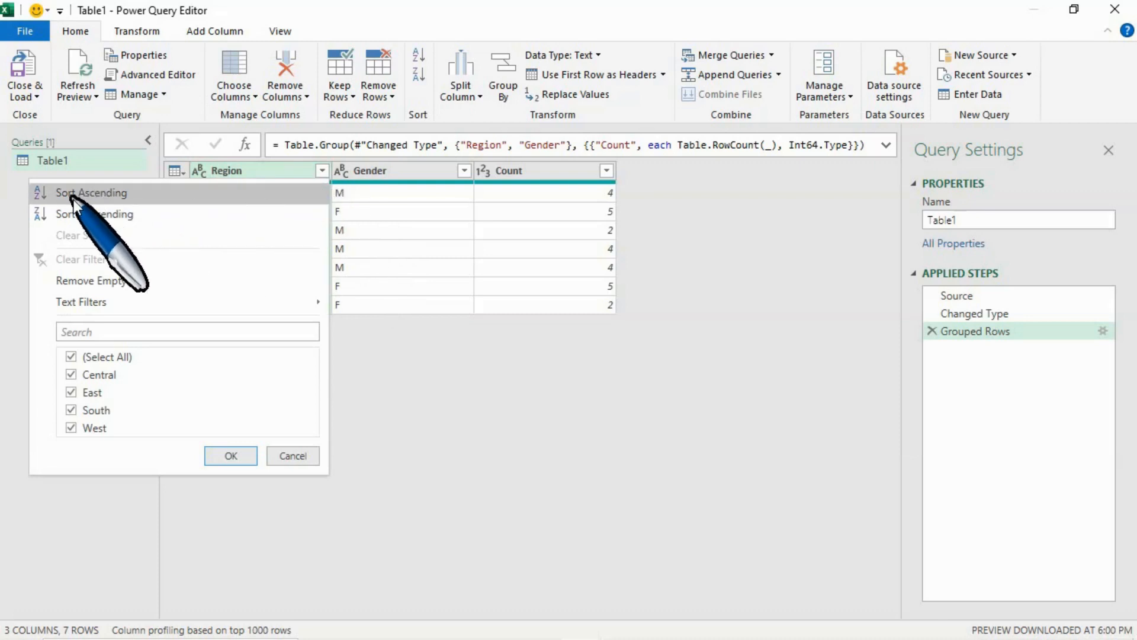
click(108, 196)
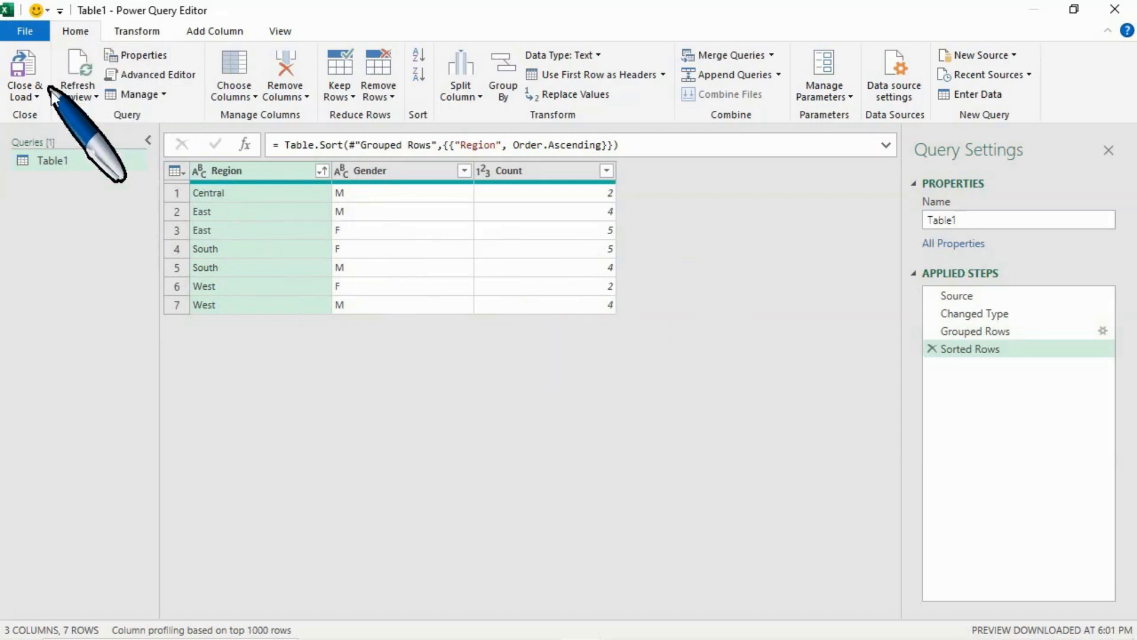
Close the query editor and load the grouped, sorted Table1 query into a worksheet.
click(24, 94)
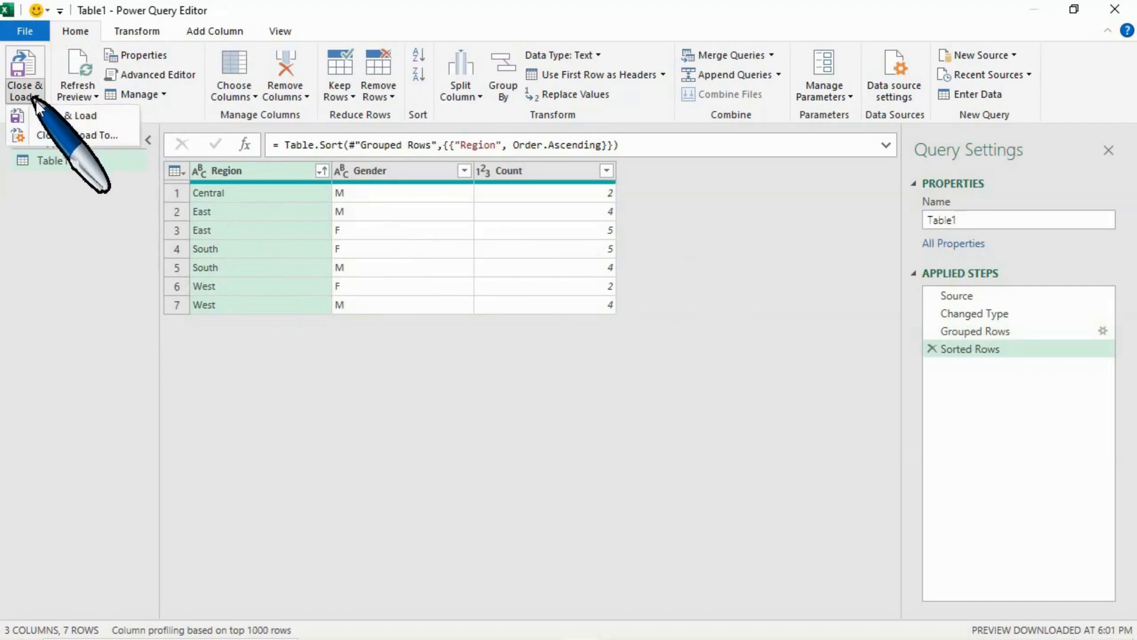
click(72, 118)
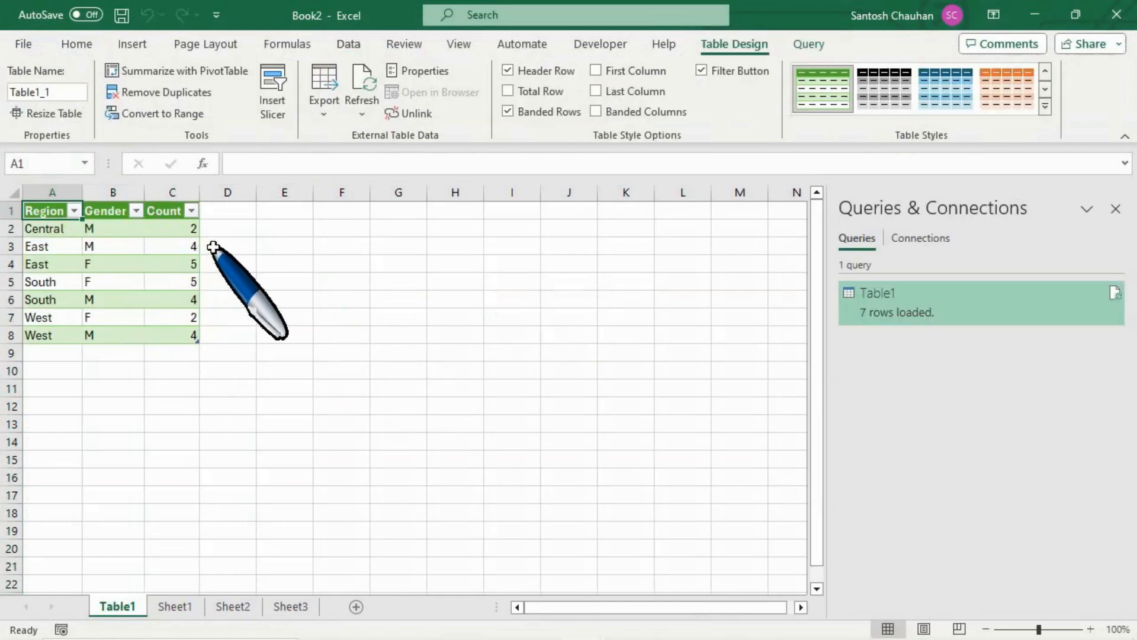
click(237, 240)
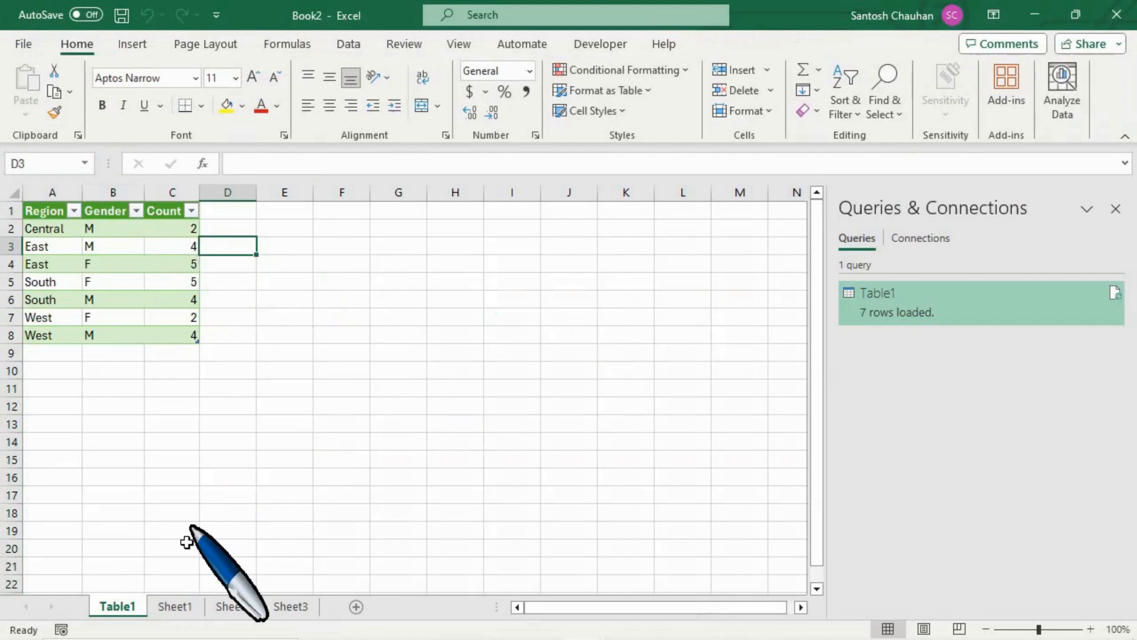
Go to the source table on Sheet1 and inspect the first empty row beneath its last record.
click(175, 606)
scroll(178, 445, down, 4)
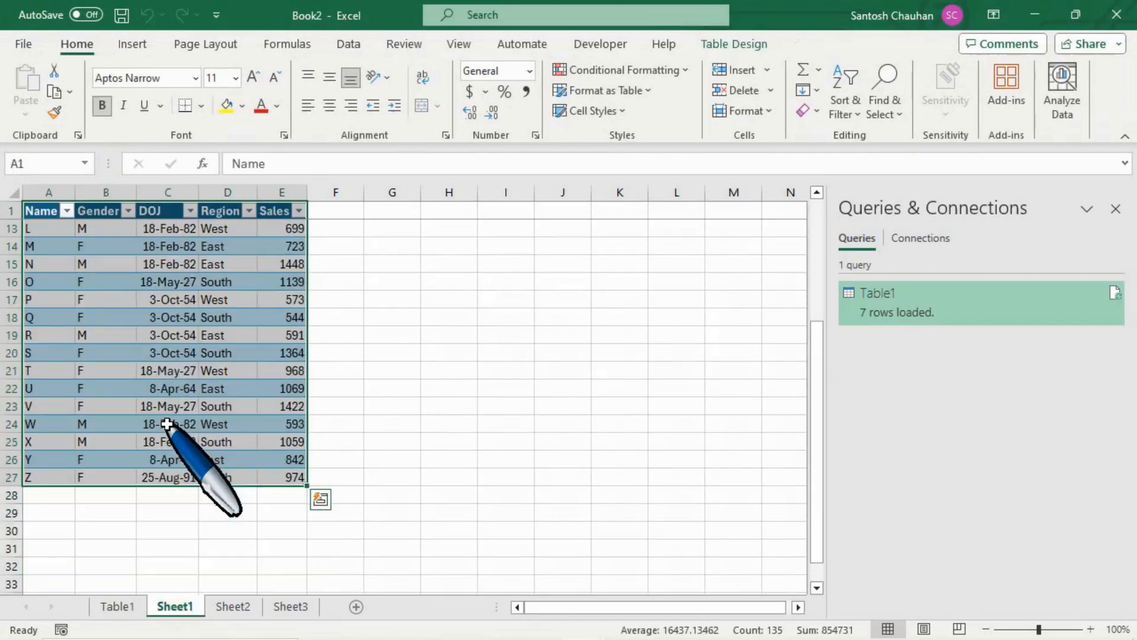
click(40, 498)
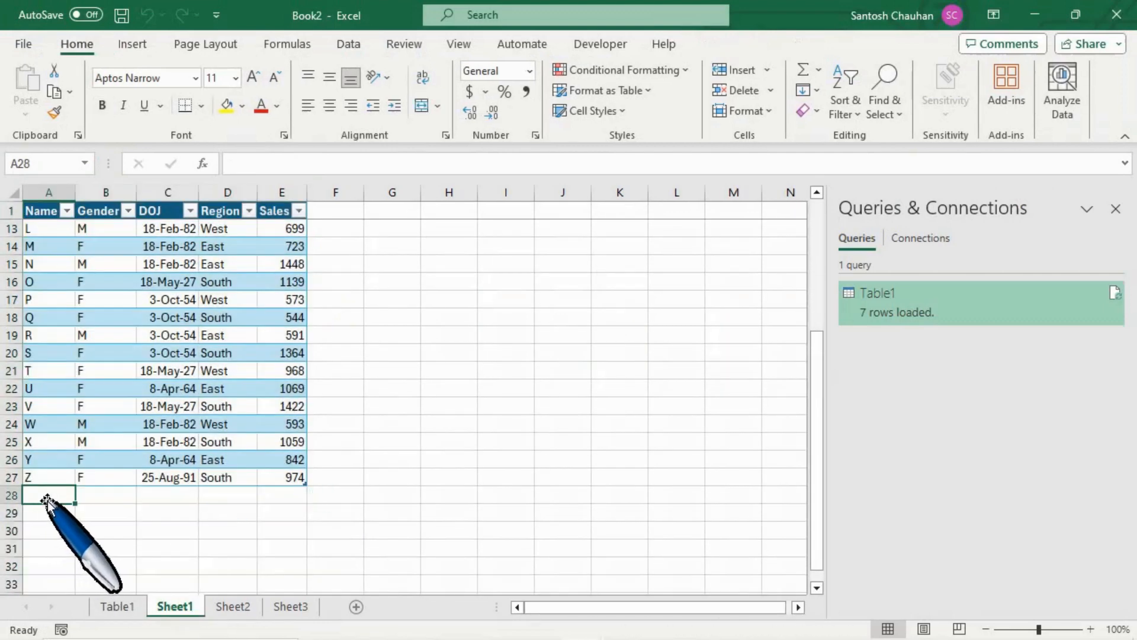
click(129, 500)
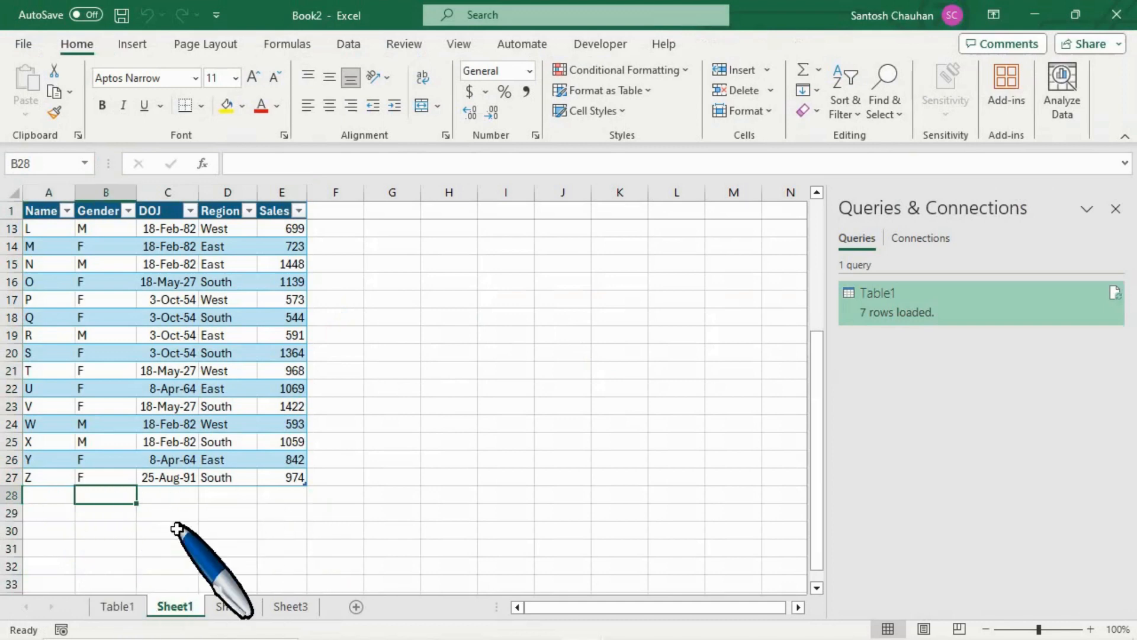
Refresh the grouped Region, Gender and Count table on the Table1 sheet from its source data.
click(117, 606)
right_click(168, 278)
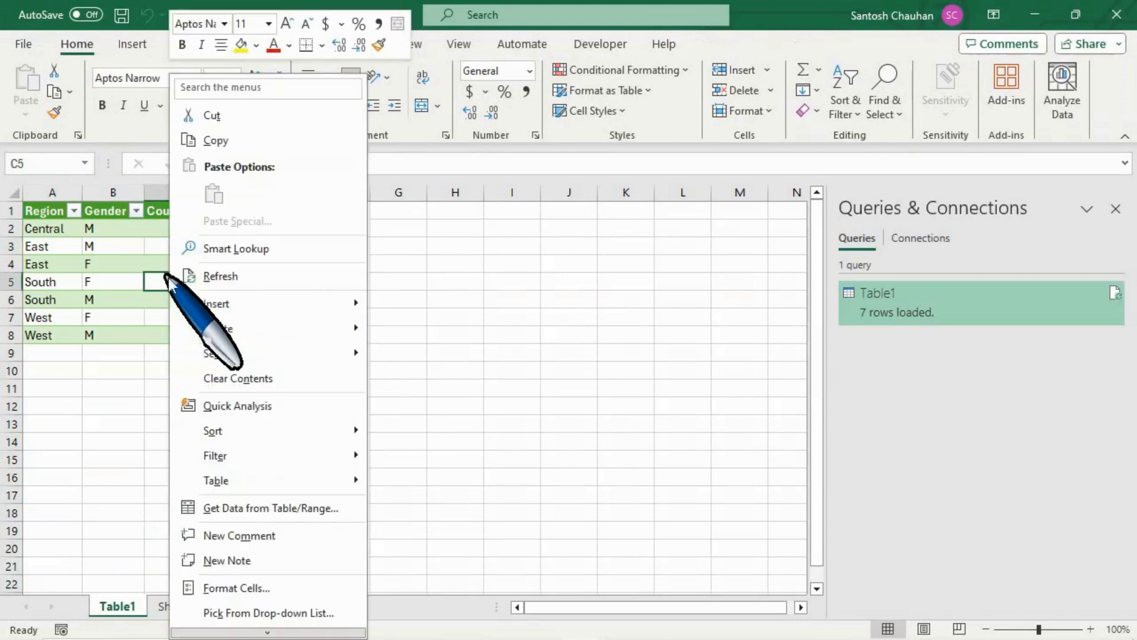
click(240, 281)
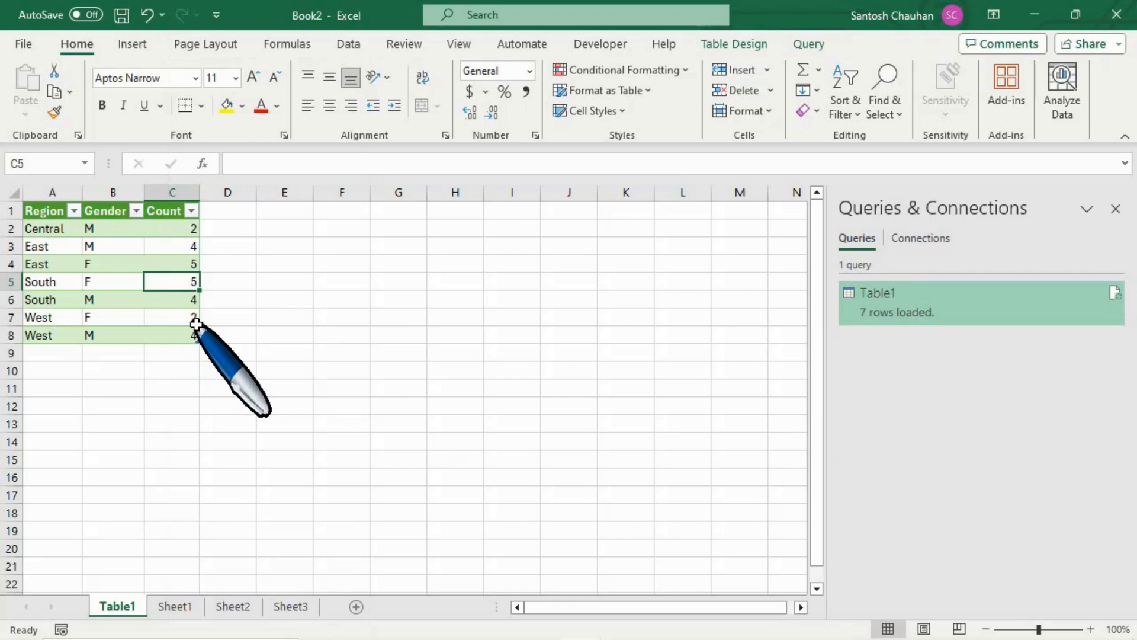
click(226, 265)
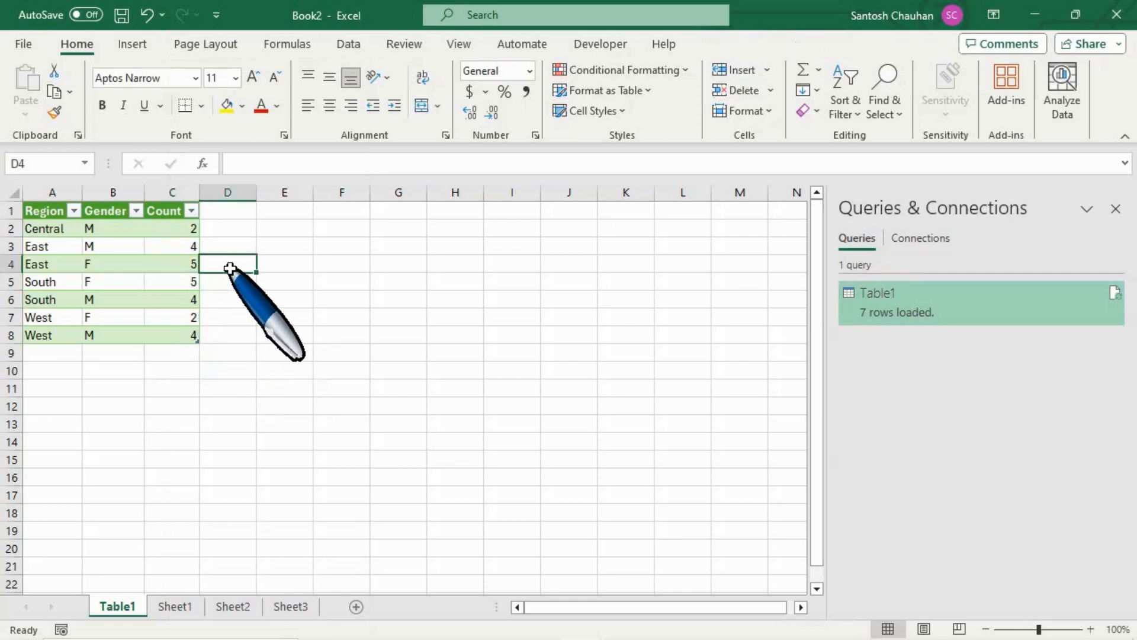